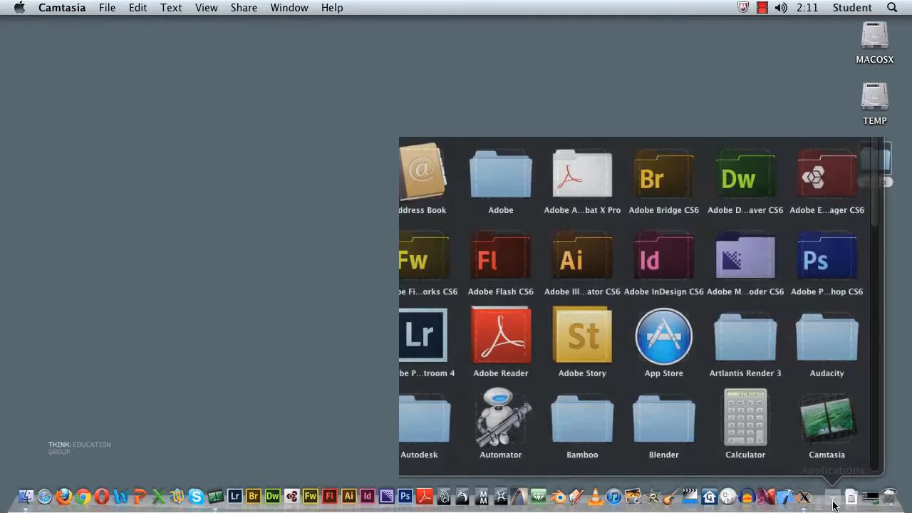
Launch GIMP from the installed applications.
{"action": "left_click_drag", "start_coordinate": [880, 105], "coordinate": [881, 221]}
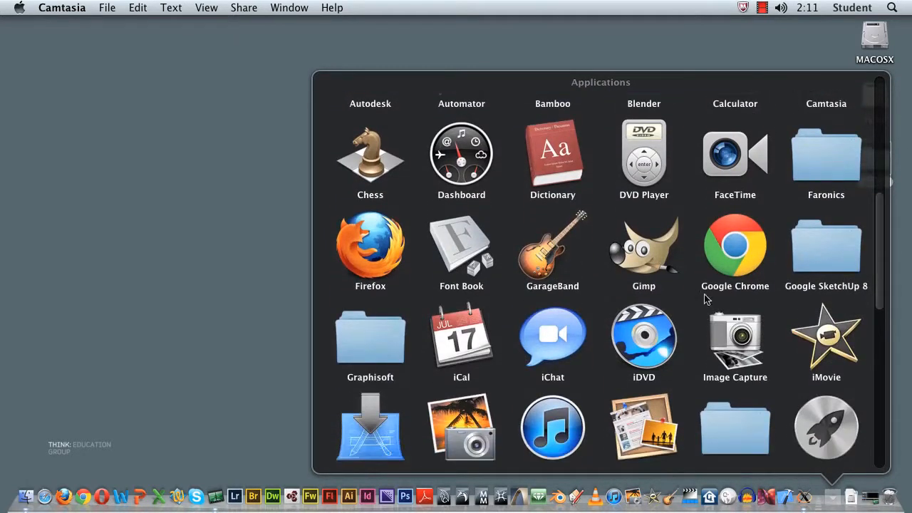
{"action": "left_click", "coordinate": [643, 248]}
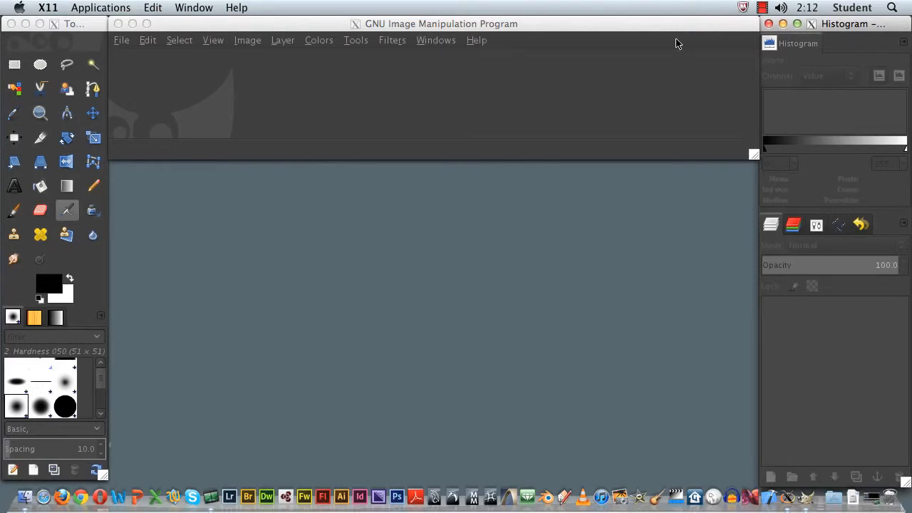
{"action": "left_click", "coordinate": [76, 23]}
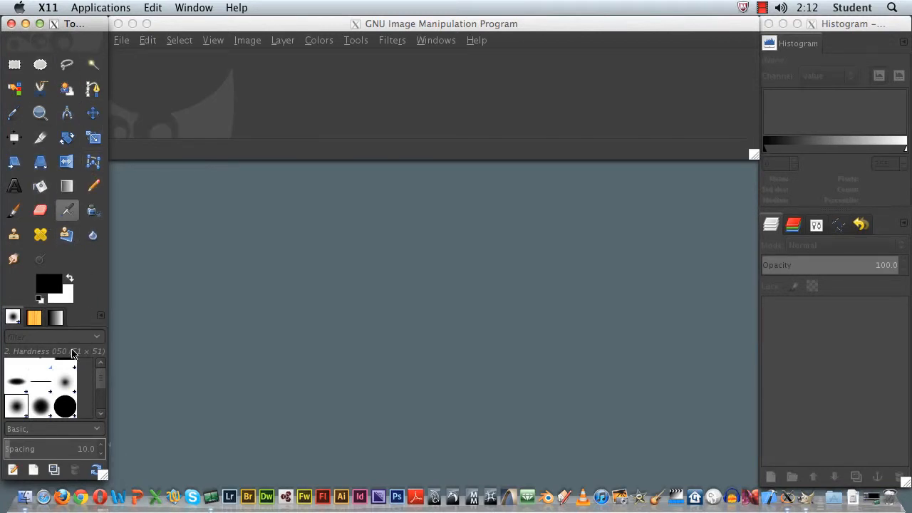
{"action": "mouse_move", "coordinate": [105, 380]}
{"action": "left_mouse_down"}
{"action": "mouse_move", "coordinate": [102, 412]}
{"action": "mouse_move", "coordinate": [95, 364]}
{"action": "left_mouse_up"}
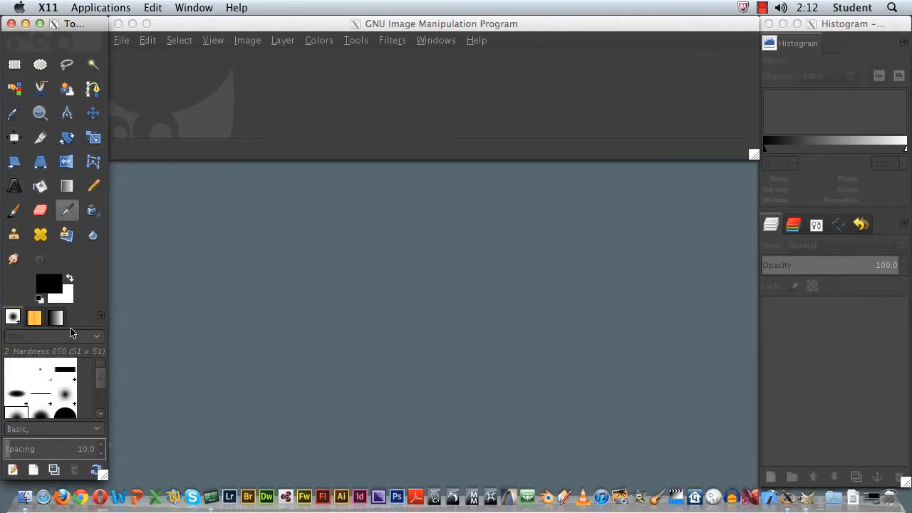
{"action": "left_click", "coordinate": [859, 25]}
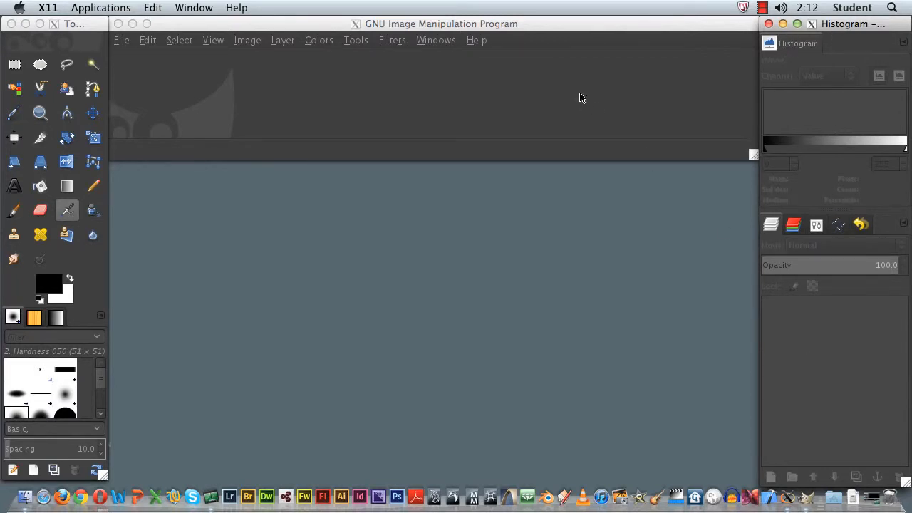
{"action": "left_click", "coordinate": [500, 28]}
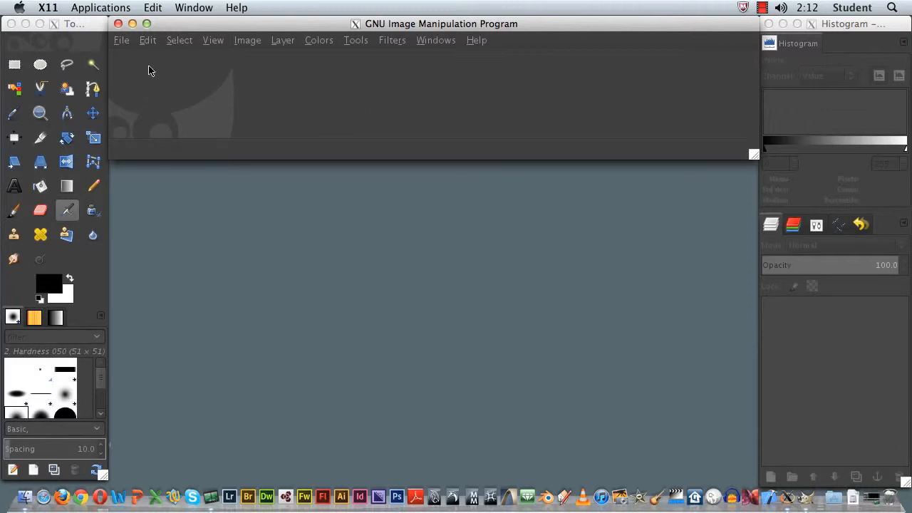
{"action": "left_click", "coordinate": [123, 41]}
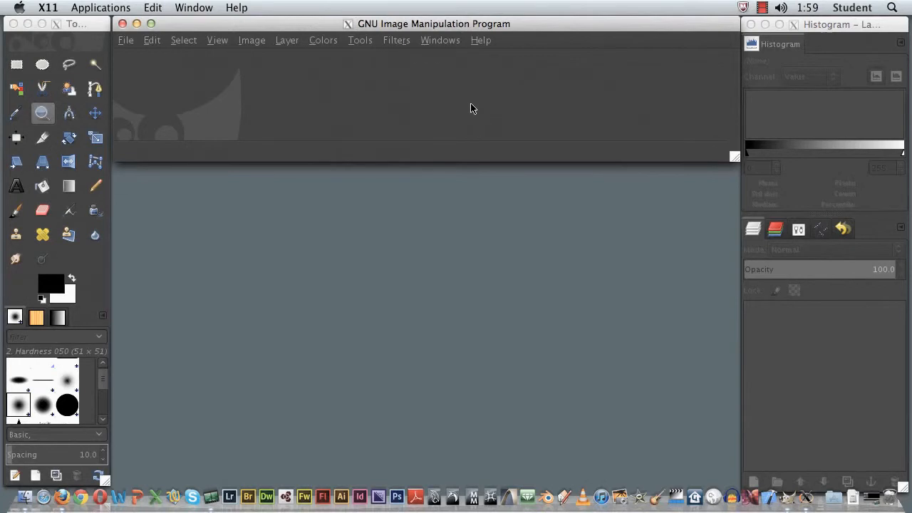
Create a new image from the A4 (300ppi) template.
{"action": "left_click_drag", "start_coordinate": [468, 30], "coordinate": [468, 26]}
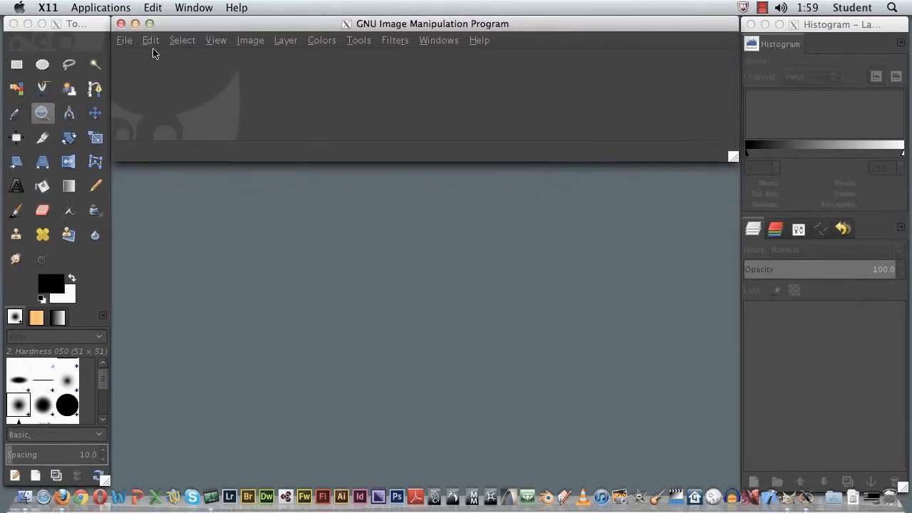
{"action": "left_click", "coordinate": [126, 42]}
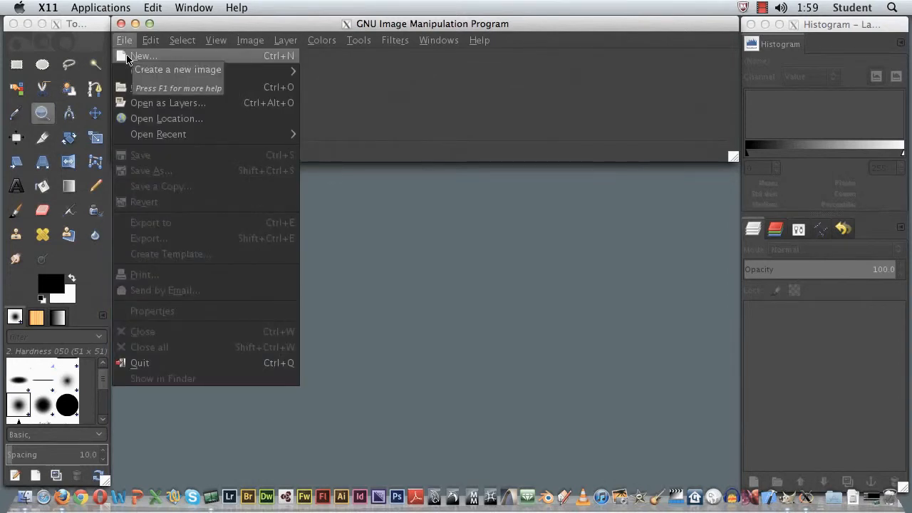
{"action": "left_click", "coordinate": [135, 57]}
{"action": "left_click_drag", "start_coordinate": [436, 65], "coordinate": [422, 200]}
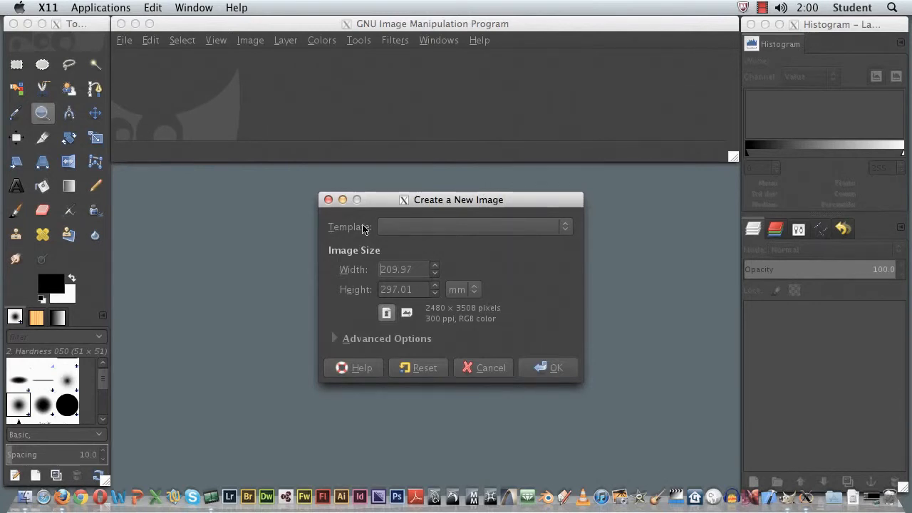
{"action": "left_click", "coordinate": [543, 228]}
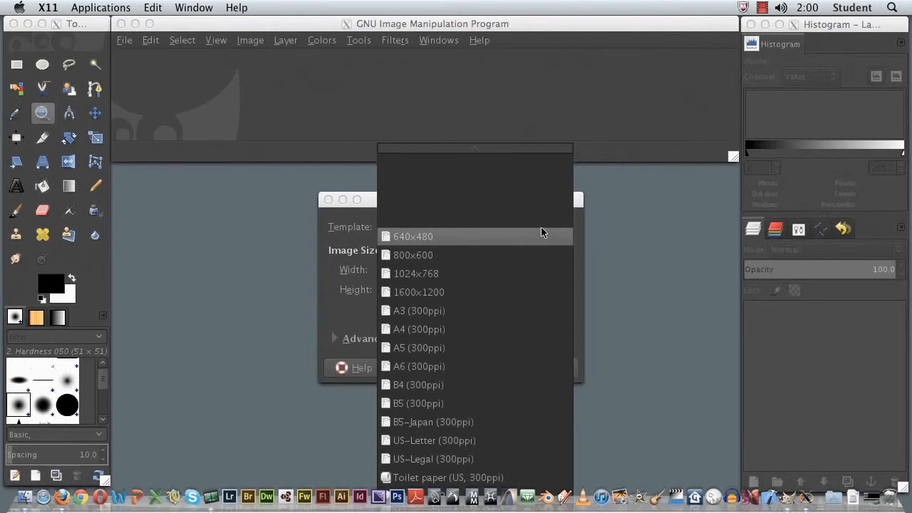
{"action": "left_click", "coordinate": [490, 331]}
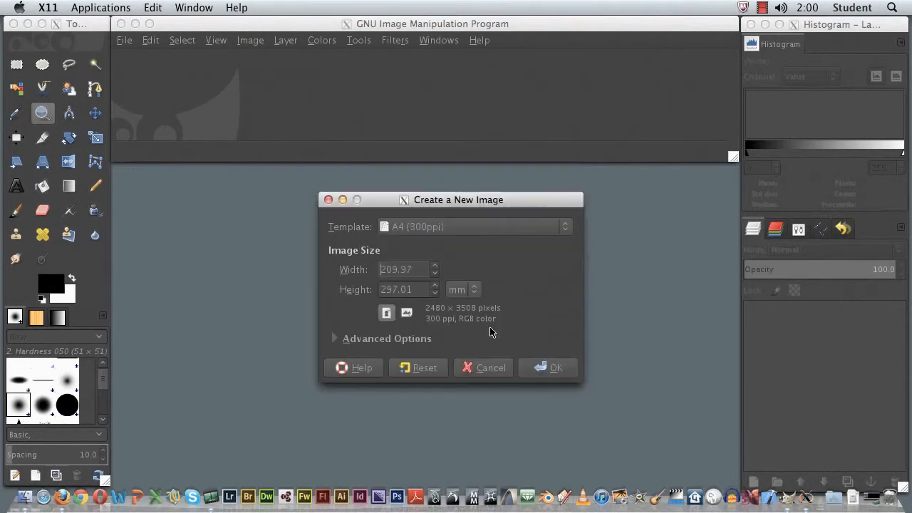
{"action": "left_click", "coordinate": [566, 370]}
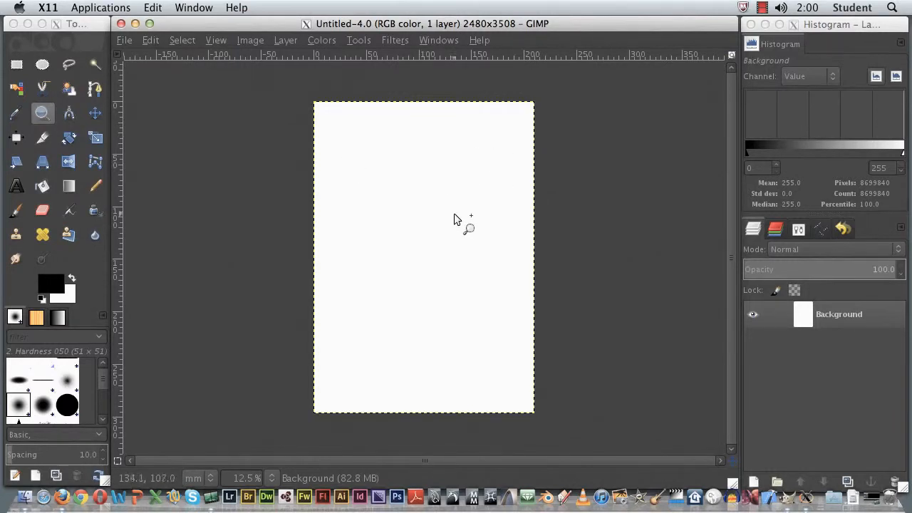
Open petals.jpg from the Desktop's gimp folder as a new layer in the A4 image.
{"action": "left_click", "coordinate": [125, 40]}
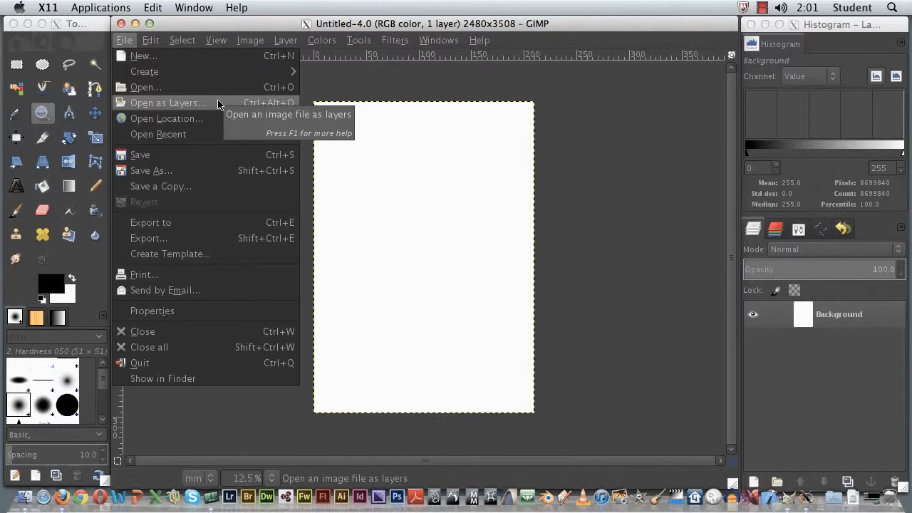
{"action": "left_click", "coordinate": [153, 104]}
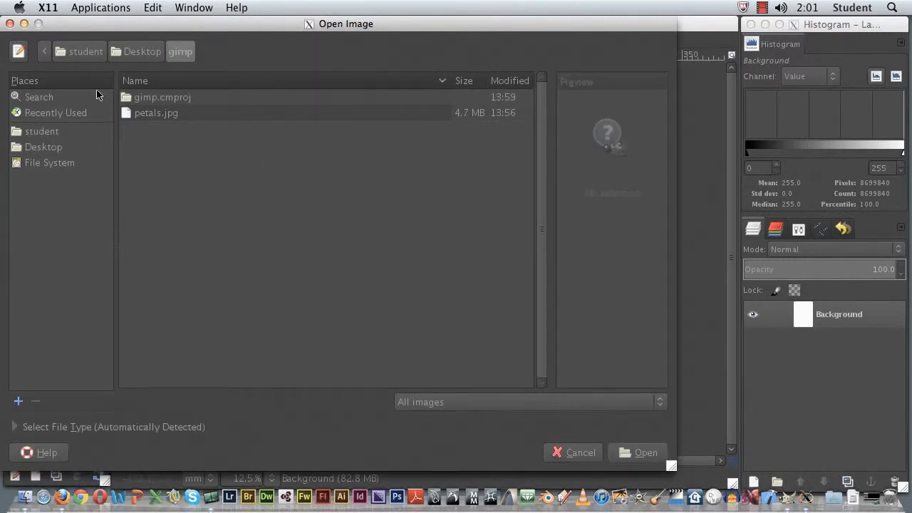
{"action": "left_click", "coordinate": [70, 147]}
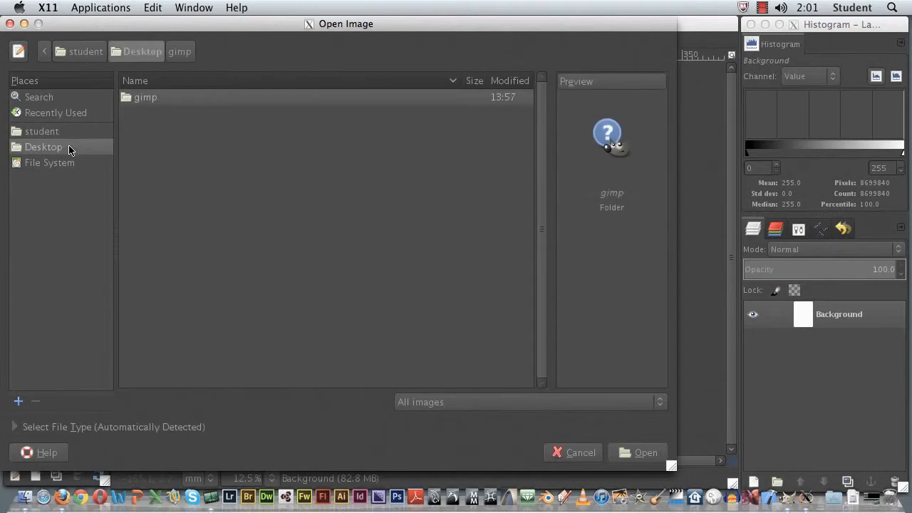
{"action": "double_click", "coordinate": [124, 97]}
{"action": "left_click", "coordinate": [156, 116]}
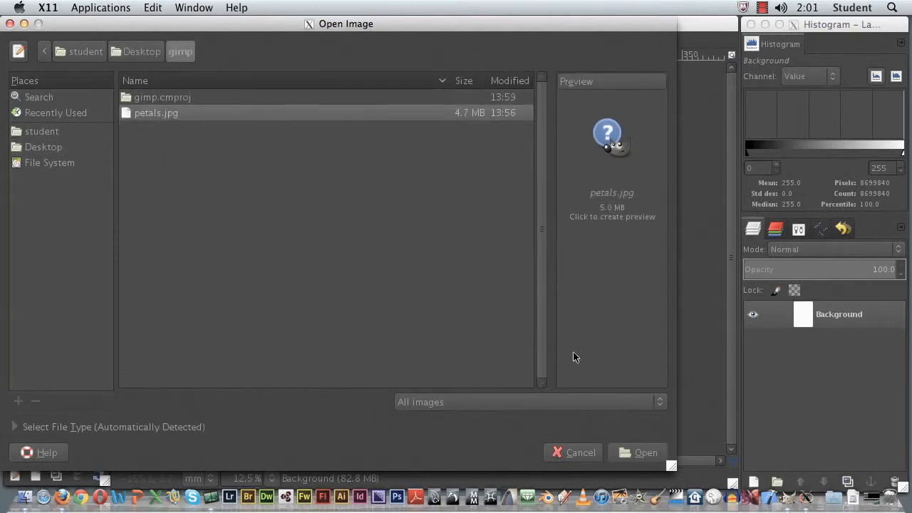
{"action": "left_click", "coordinate": [636, 454]}
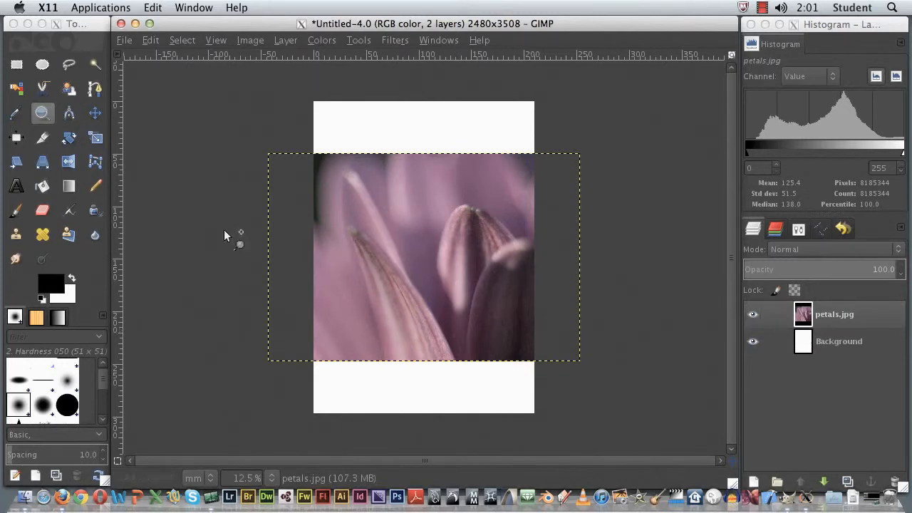
Move the petals.jpg layer slightly down and to the right on the page.
{"action": "left_click", "coordinate": [93, 118]}
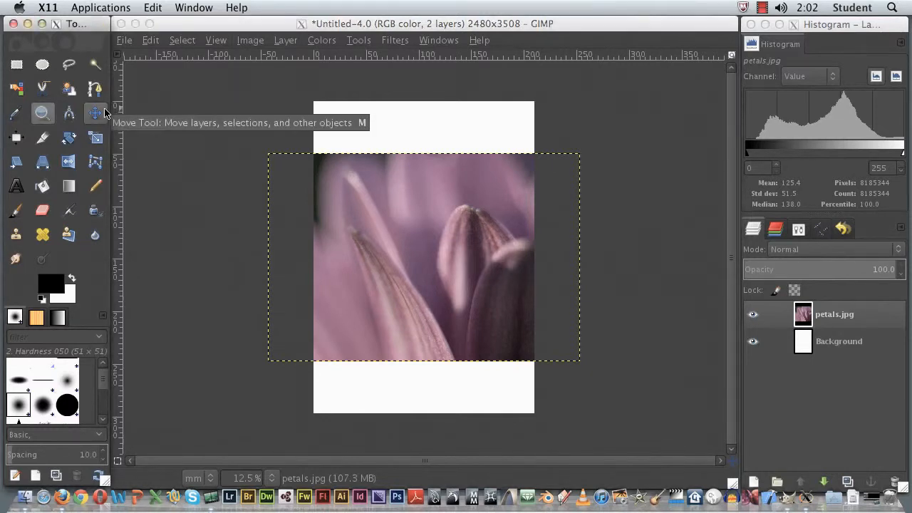
{"action": "left_click", "coordinate": [92, 118]}
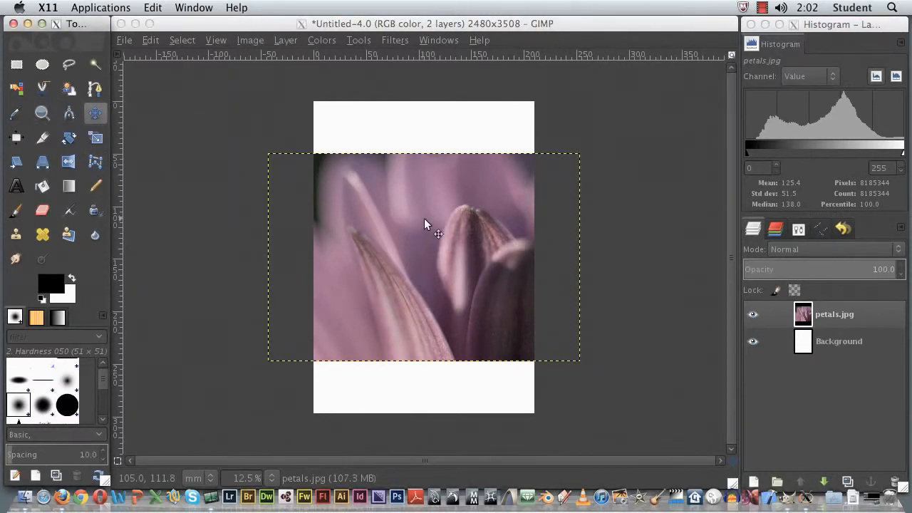
{"action": "left_click", "coordinate": [335, 180]}
{"action": "left_click_drag", "start_coordinate": [494, 196], "coordinate": [439, 225]}
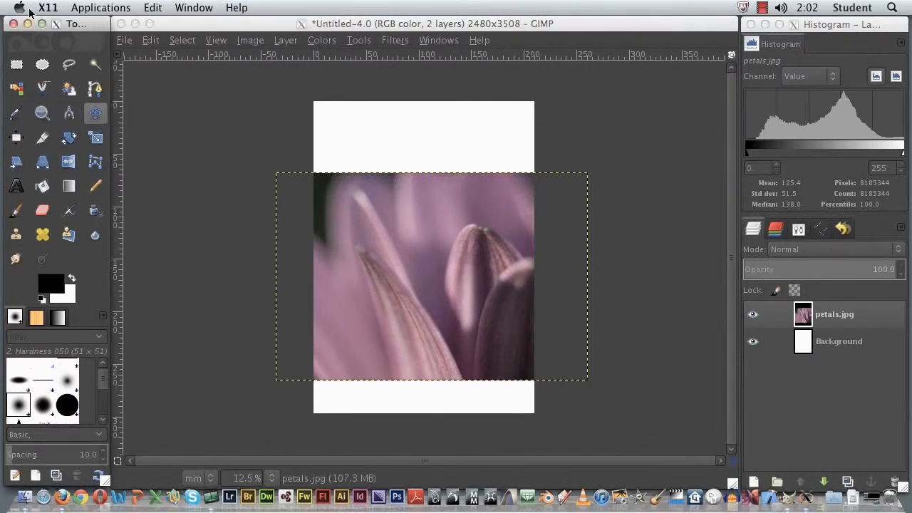
Move the petals.jpg layer slightly up the page with the Move tool.
{"action": "mouse_move", "coordinate": [93, 29]}
{"action": "left_mouse_down"}
{"action": "mouse_move", "coordinate": [110, 32]}
{"action": "mouse_move", "coordinate": [99, 29]}
{"action": "left_mouse_up"}
{"action": "left_click", "coordinate": [68, 140]}
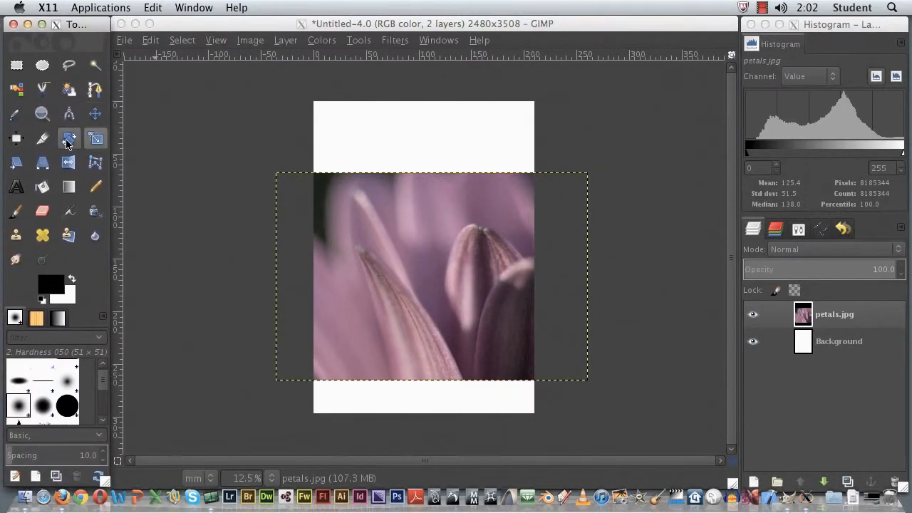
{"action": "left_click", "coordinate": [97, 115]}
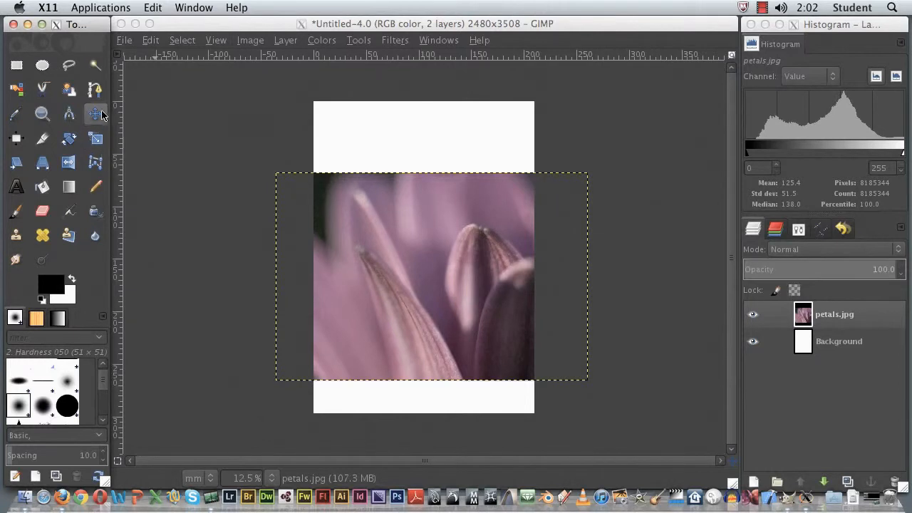
{"action": "left_click", "coordinate": [42, 114]}
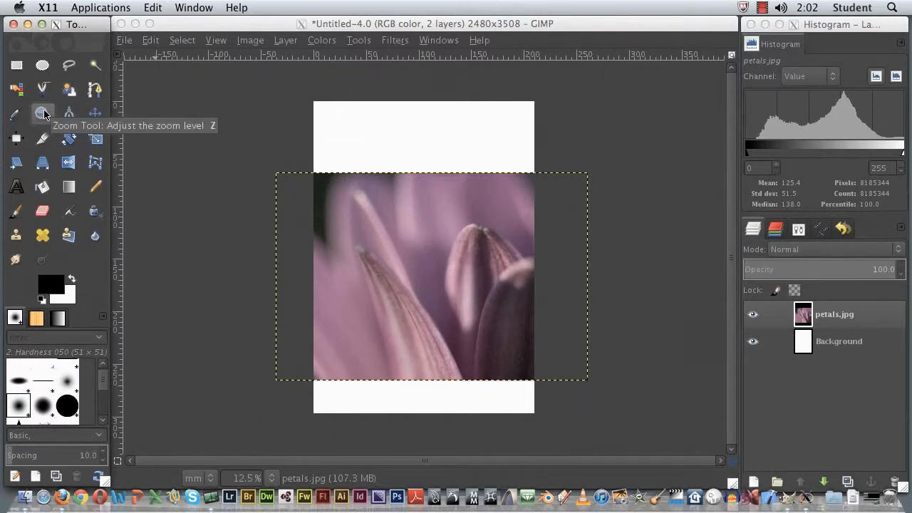
{"action": "left_click", "coordinate": [420, 28]}
{"action": "left_click", "coordinate": [415, 230]}
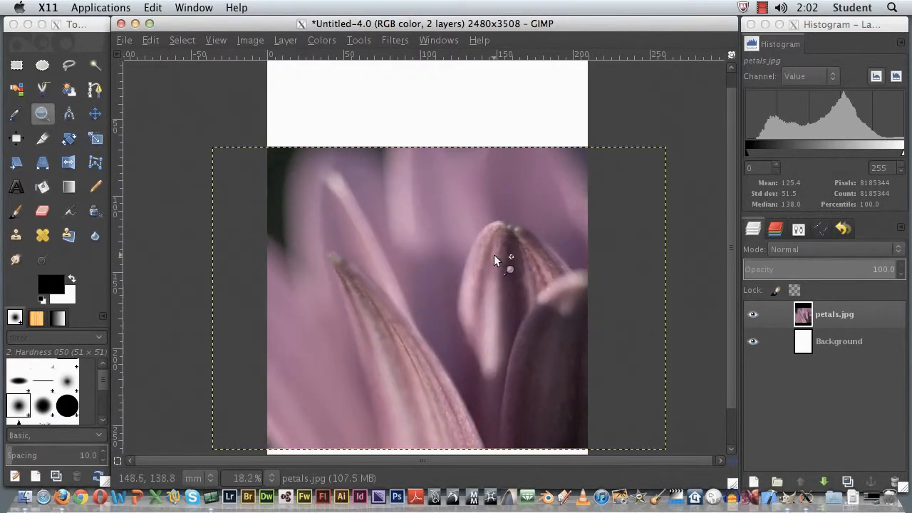
{"action": "left_click", "coordinate": [97, 116]}
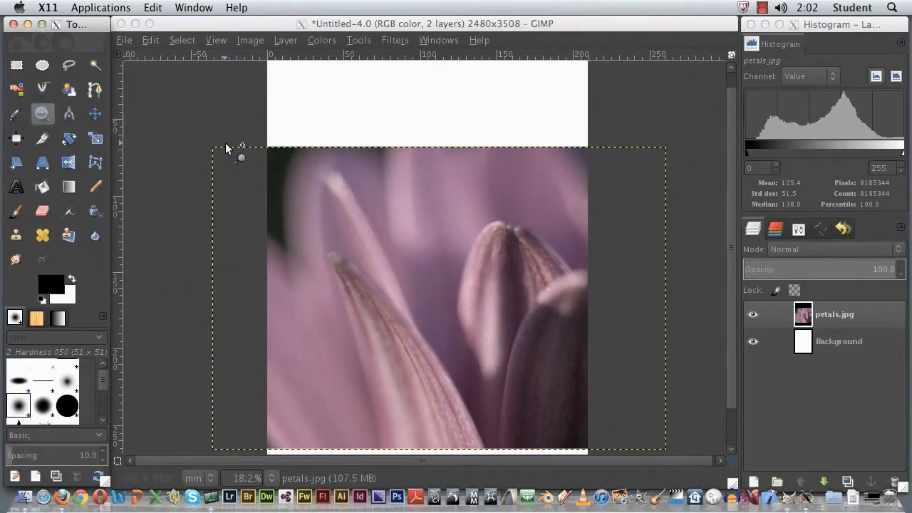
{"action": "left_click", "coordinate": [96, 116]}
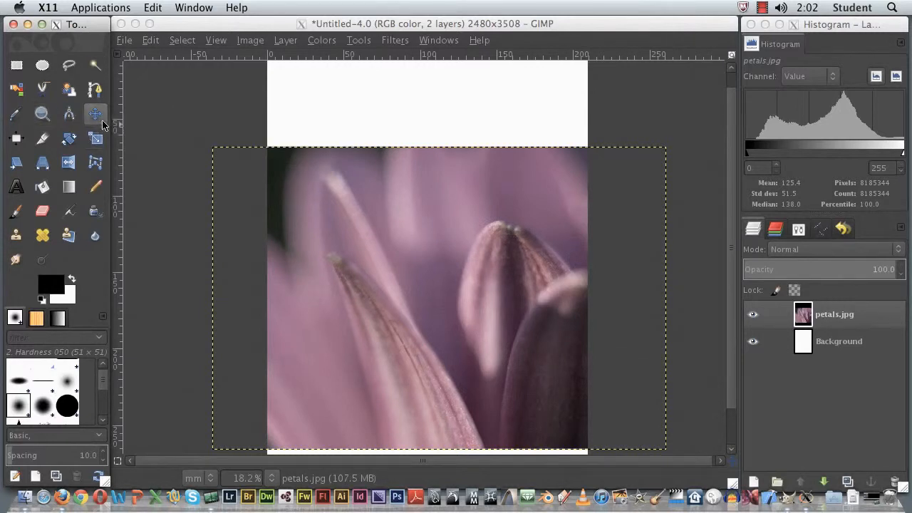
{"action": "left_click", "coordinate": [510, 260]}
{"action": "left_click_drag", "start_coordinate": [524, 243], "coordinate": [476, 223]}
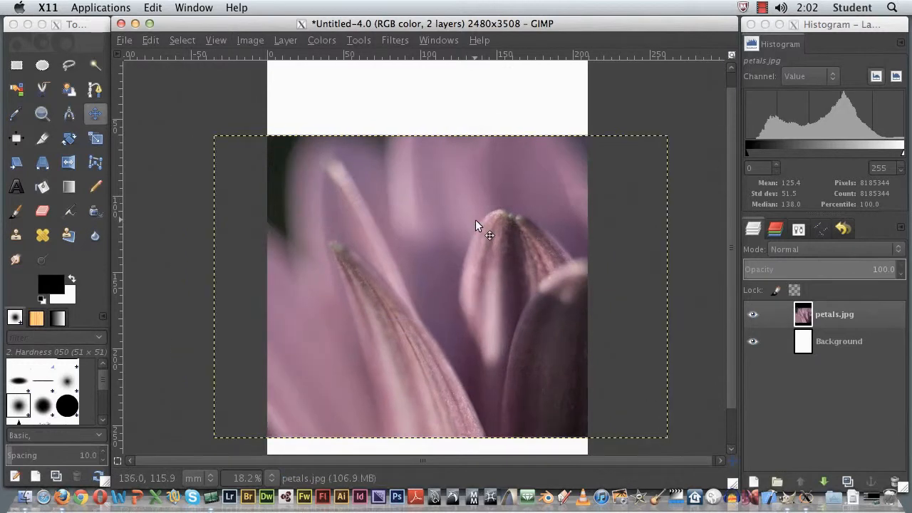
Reposition the petals.jpg layer with the Move tool so its lower edge meets the bottom edge of the page.
{"action": "left_click", "coordinate": [98, 119]}
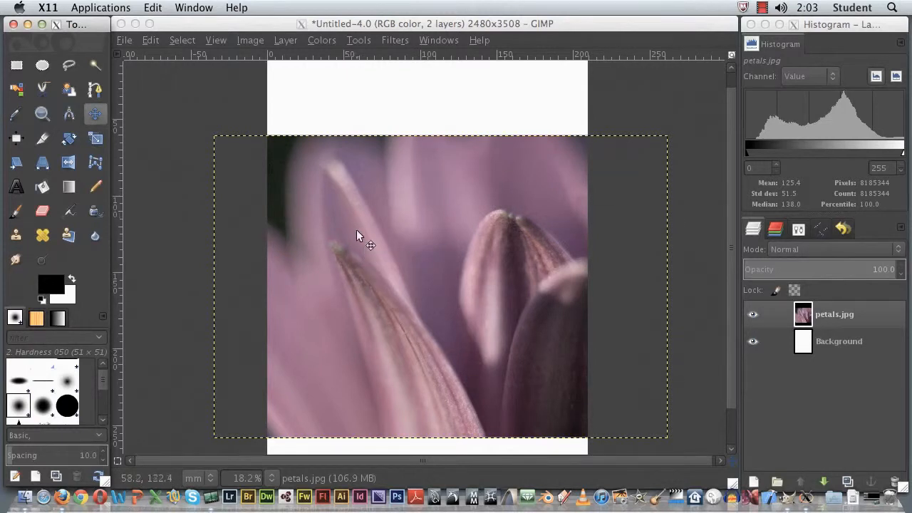
{"action": "left_click", "coordinate": [564, 247]}
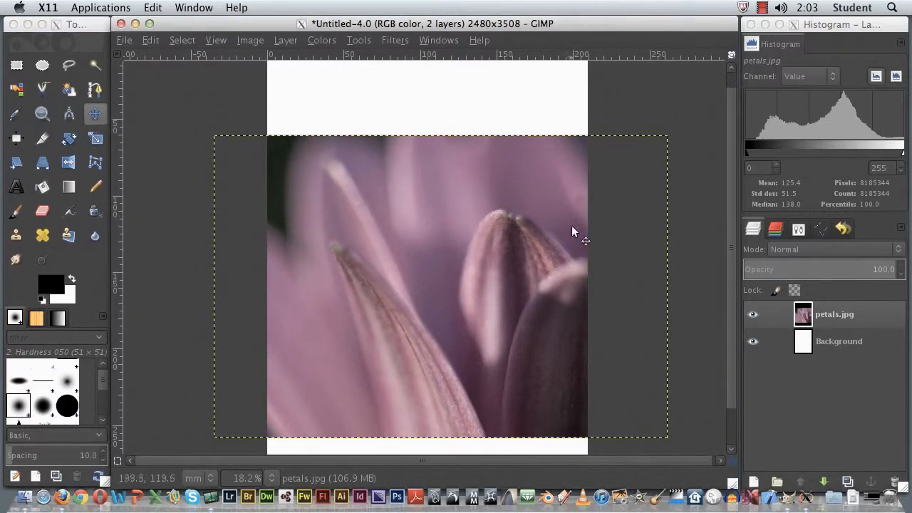
{"action": "left_click", "coordinate": [322, 229]}
{"action": "left_click_drag", "start_coordinate": [300, 218], "coordinate": [285, 188]}
{"action": "left_click_drag", "start_coordinate": [339, 166], "coordinate": [362, 184]}
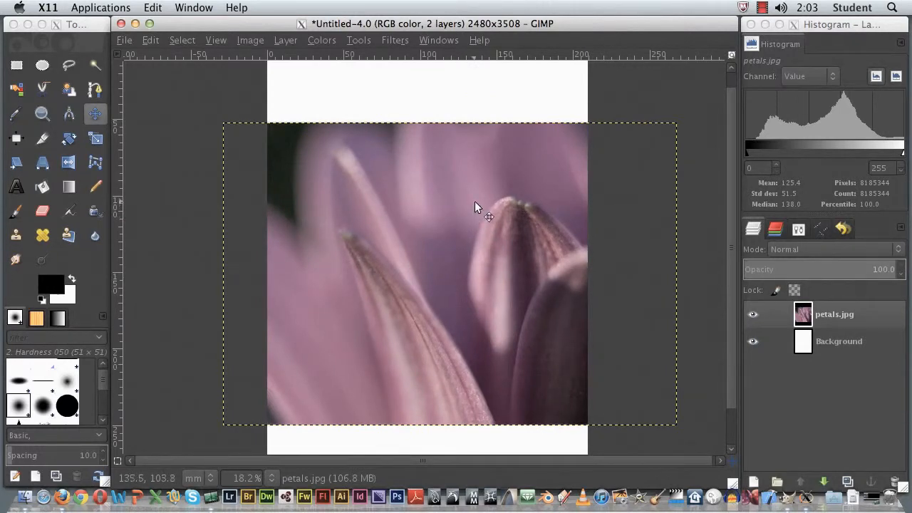
{"action": "key", "text": "minus"}
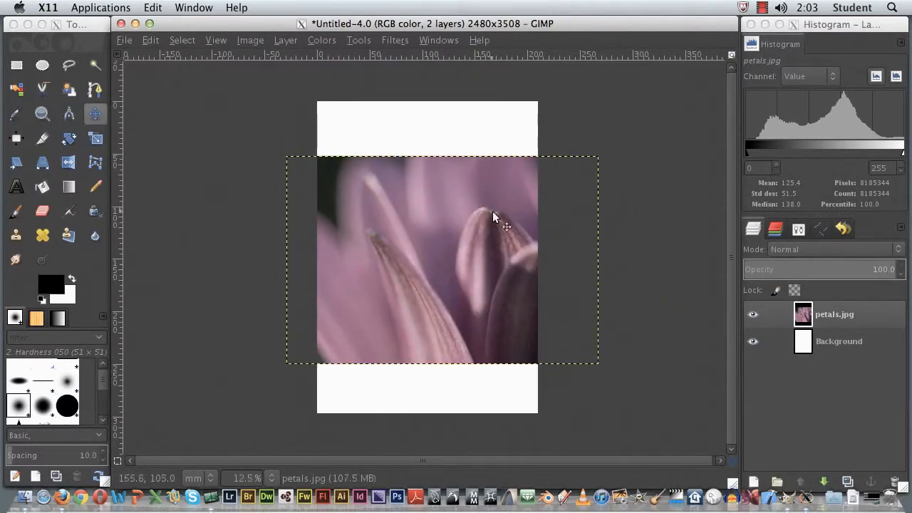
{"action": "left_click_drag", "start_coordinate": [368, 228], "coordinate": [434, 271]}
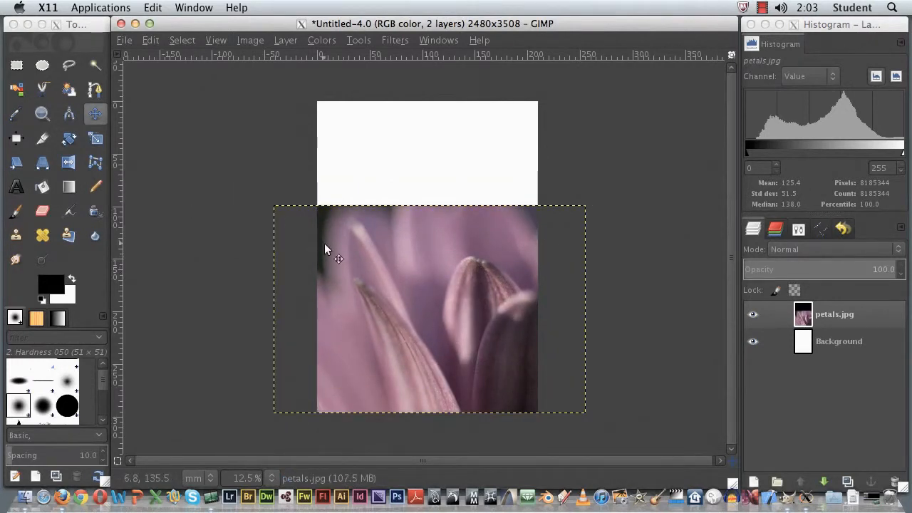
Shrink the scaling preview of the petals.jpg layer proportionally to about 229 × 152 mm with the Scale tool.
{"action": "left_click", "coordinate": [96, 141]}
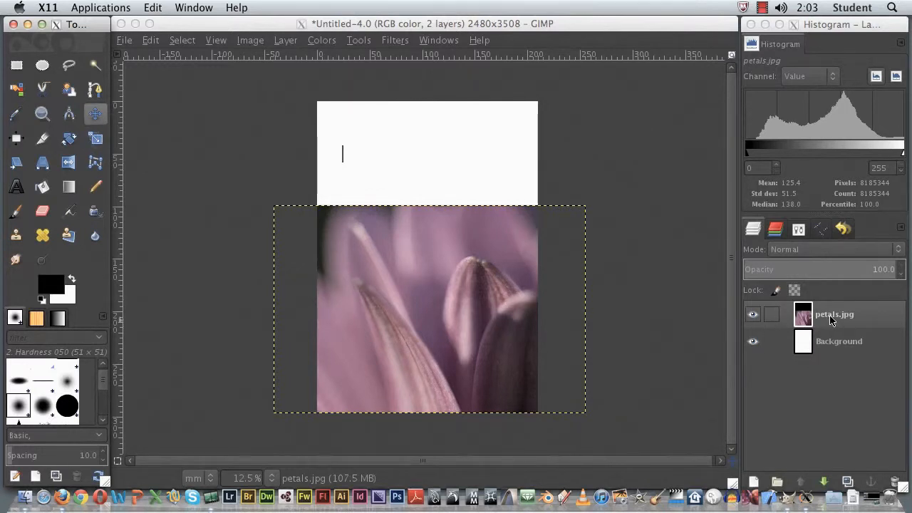
{"action": "left_click", "coordinate": [95, 141]}
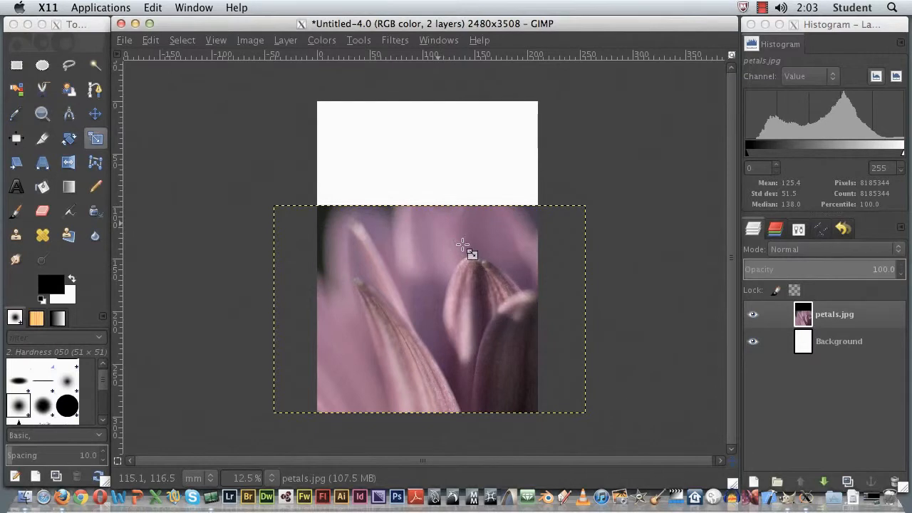
{"action": "left_click_drag", "start_coordinate": [564, 218], "coordinate": [527, 236]}
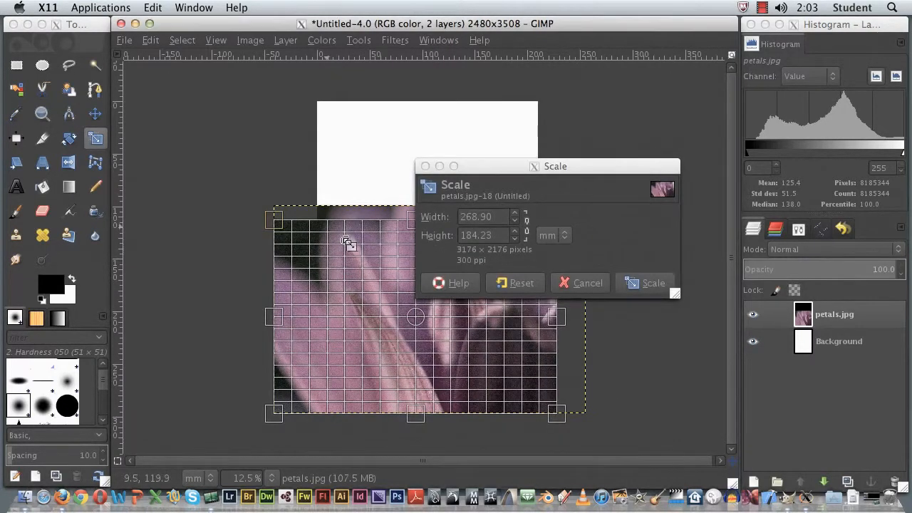
{"action": "left_click_drag", "start_coordinate": [543, 167], "coordinate": [585, 63]}
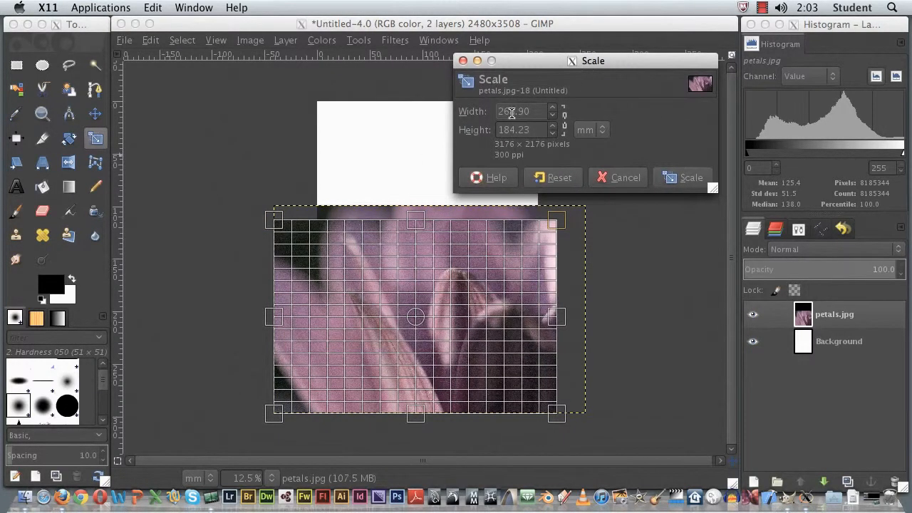
{"action": "left_click_drag", "start_coordinate": [570, 228], "coordinate": [523, 253]}
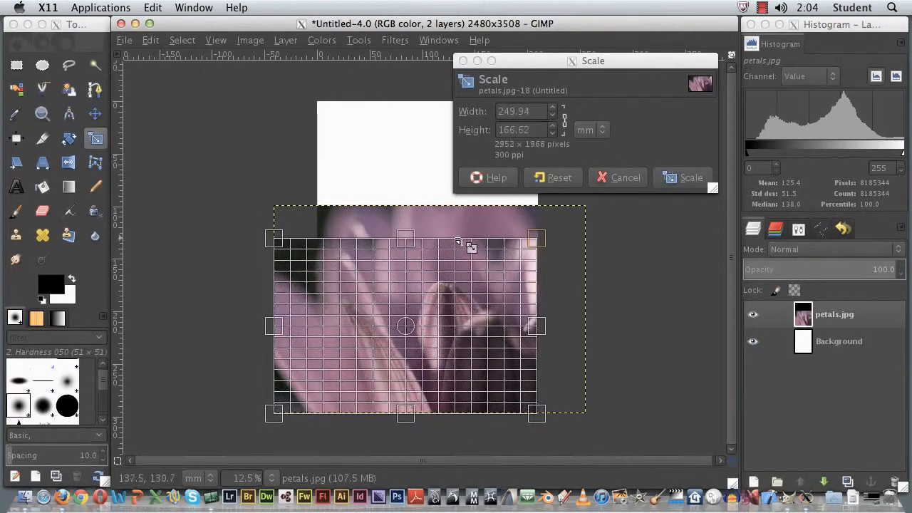
{"action": "mouse_move", "coordinate": [527, 245]}
{"action": "left_mouse_down"}
{"action": "mouse_move", "coordinate": [589, 212]}
{"action": "mouse_move", "coordinate": [549, 221]}
{"action": "mouse_move", "coordinate": [533, 240]}
{"action": "left_mouse_up"}
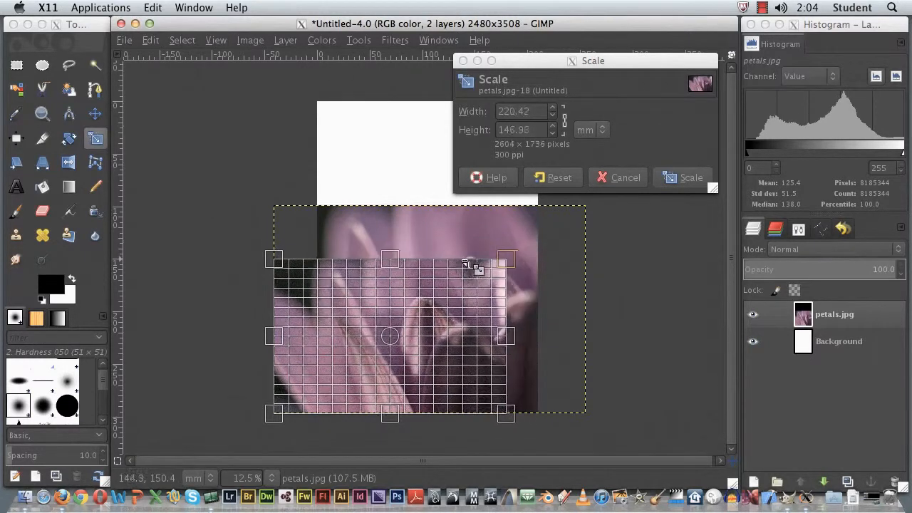
{"action": "left_click_drag", "start_coordinate": [469, 250], "coordinate": [418, 300]}
Align the scaling preview with the page's left and bottom edges, reduce it to page width, about 210 × 140 mm, and apply the scale.
{"action": "left_click_drag", "start_coordinate": [402, 335], "coordinate": [437, 332]}
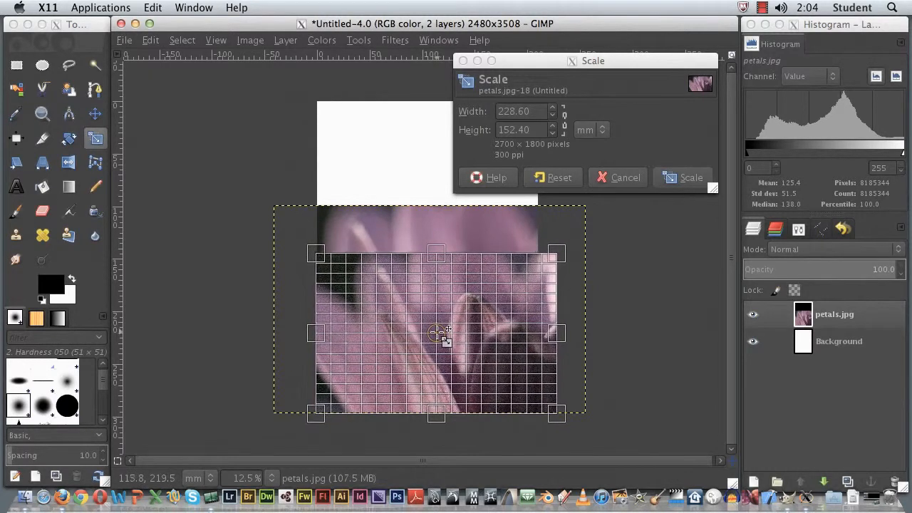
{"action": "left_click_drag", "start_coordinate": [564, 258], "coordinate": [542, 271]}
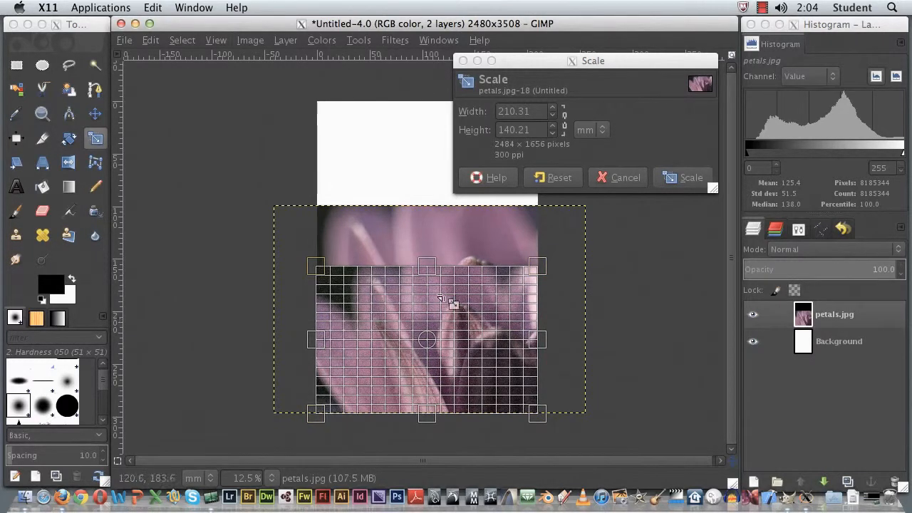
{"action": "left_click", "coordinate": [689, 184]}
{"action": "left_click", "coordinate": [688, 180]}
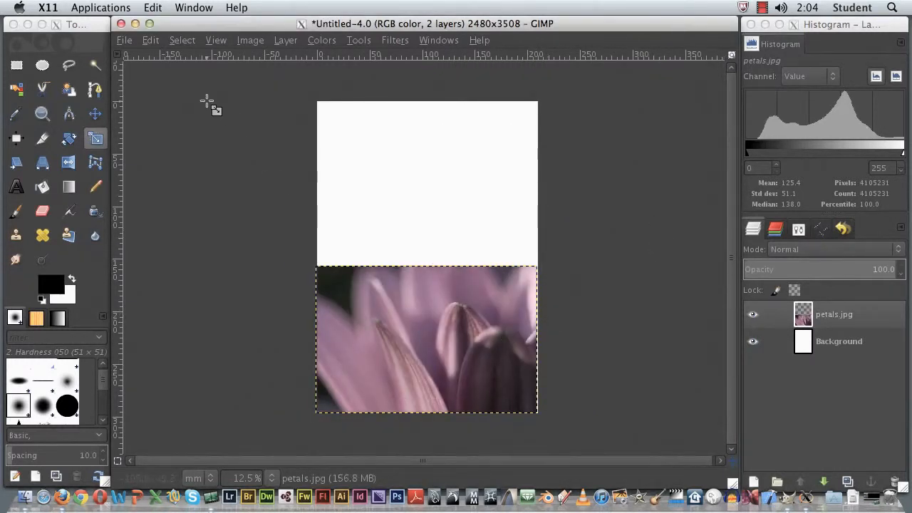
Fine-tune the position of the scaled petals.jpg layer with the Move tool so it lines up with the page's side edges.
{"action": "left_click", "coordinate": [97, 123]}
{"action": "left_click", "coordinate": [96, 123]}
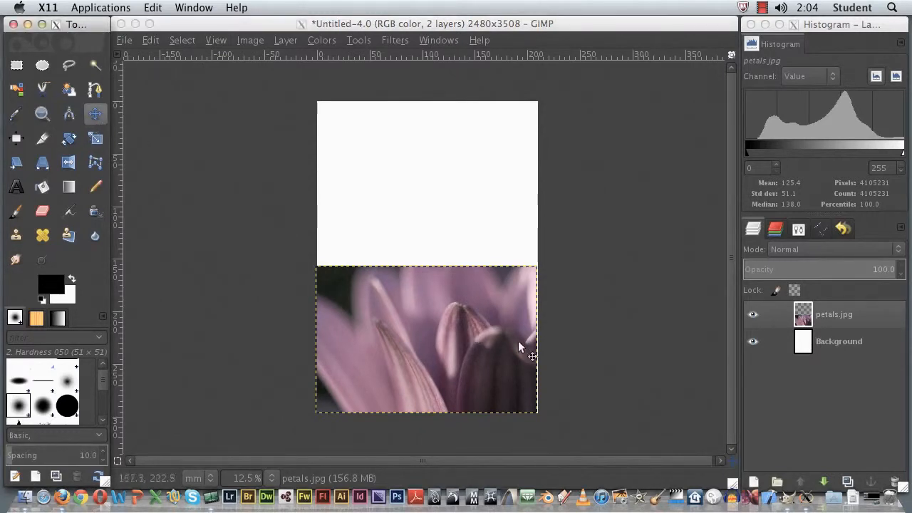
{"action": "left_click", "coordinate": [470, 311]}
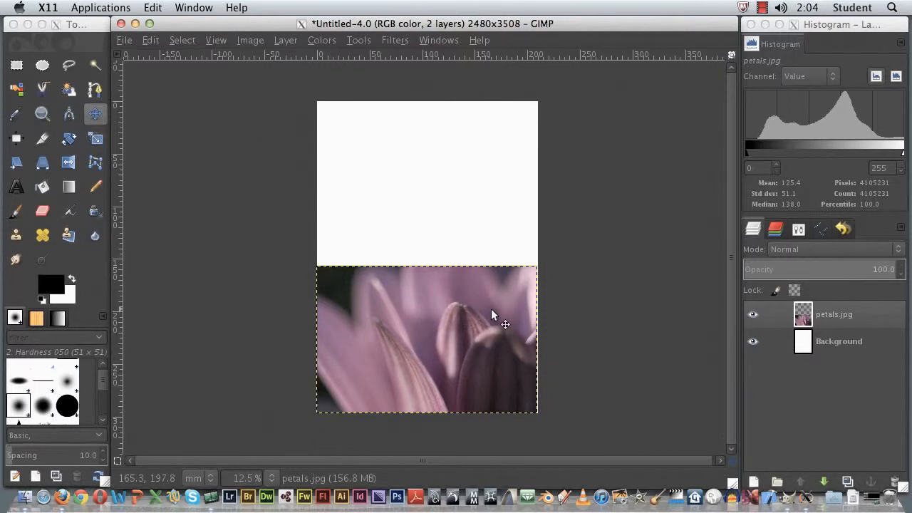
{"action": "left_click", "coordinate": [798, 346]}
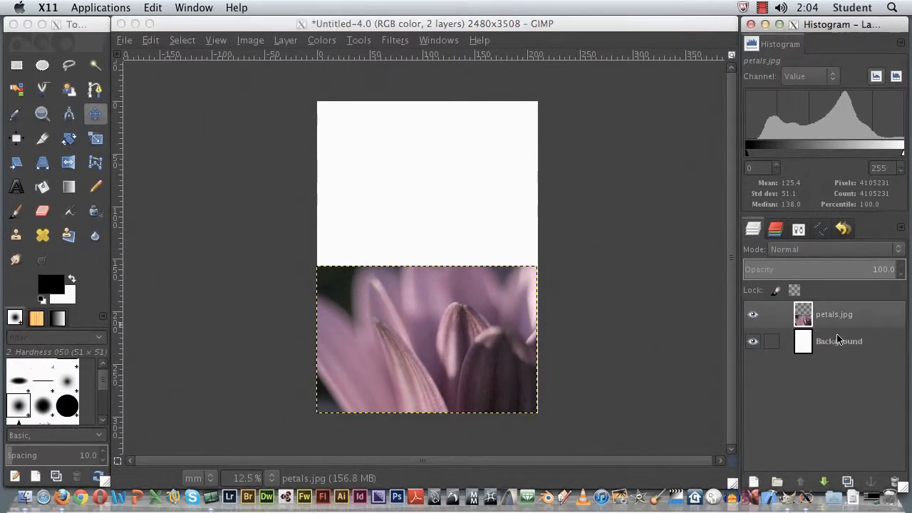
{"action": "left_click", "coordinate": [798, 314]}
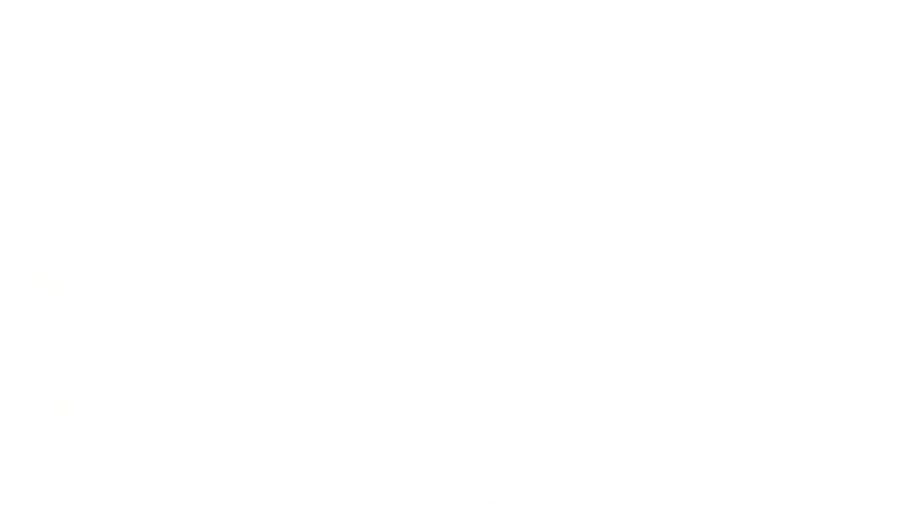